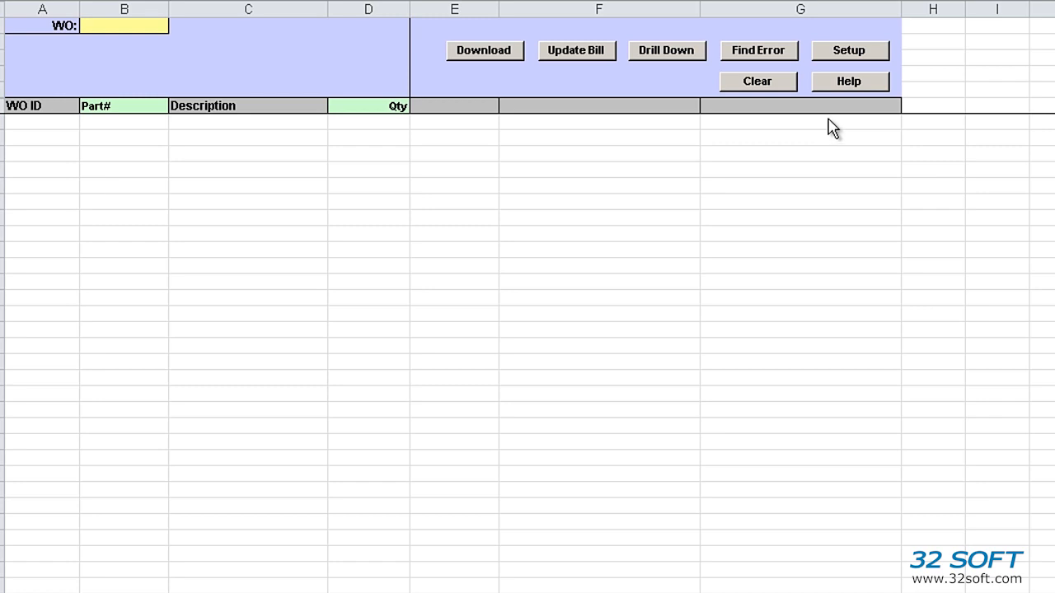
Step: Select the TEST database in the add-in's Setup options
{"action": "left_click", "coordinate": [841, 56]}
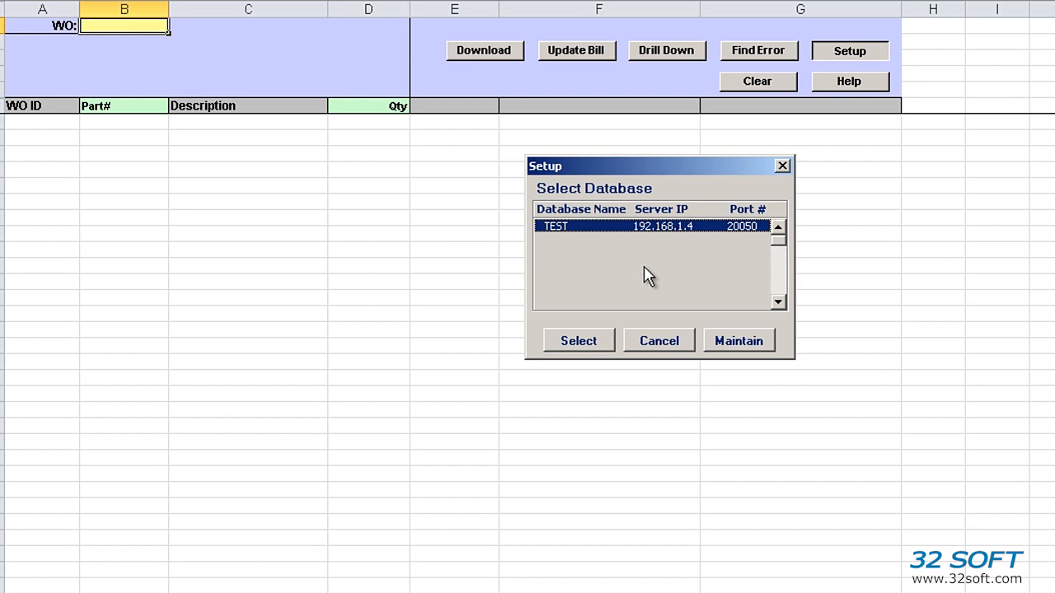
{"action": "left_click", "coordinate": [602, 342]}
{"action": "left_click", "coordinate": [692, 323]}
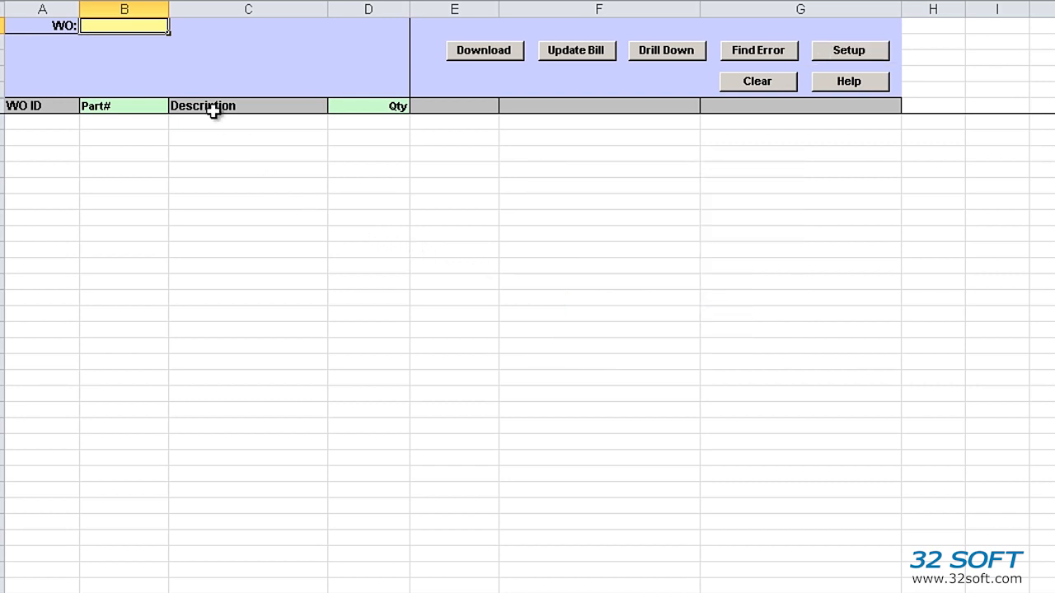
Step: Enter work order 400779 in cell B1 and start downloading its bill
{"action": "double_click", "coordinate": [137, 25]}
{"action": "type", "text": "400779"}
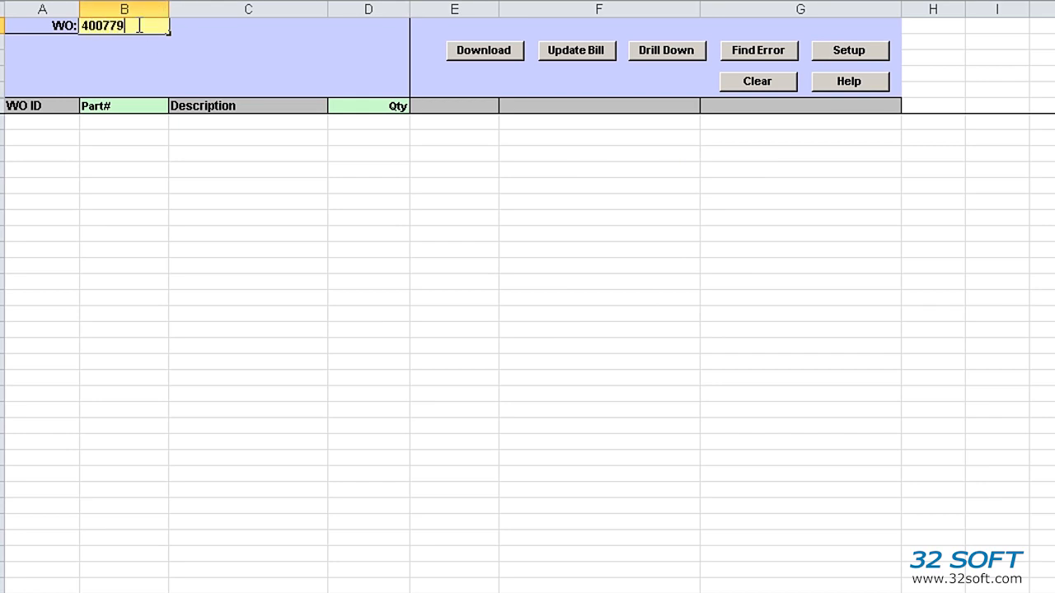
{"action": "key", "text": "Return"}
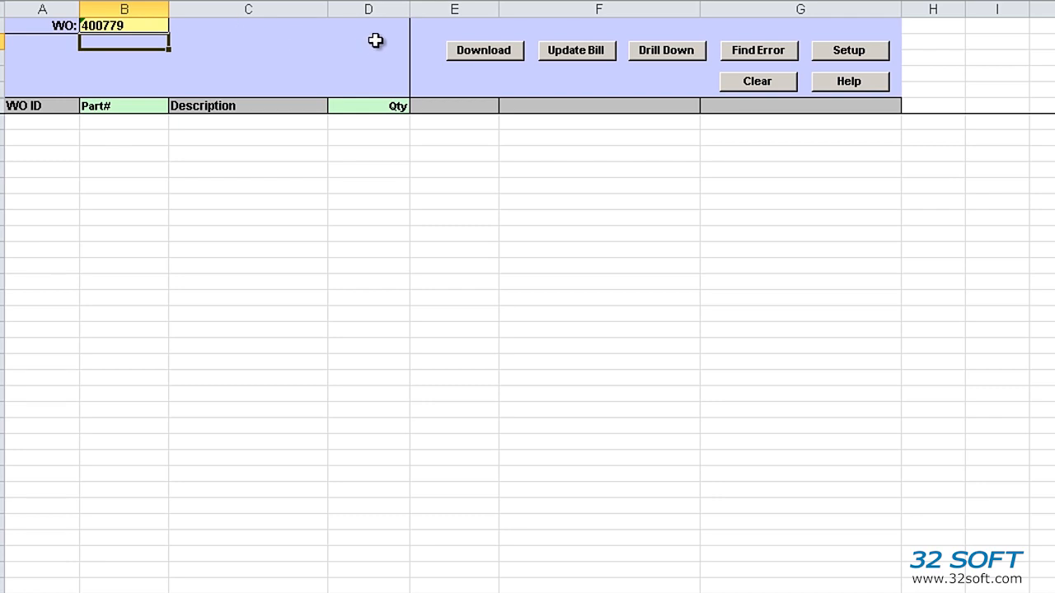
{"action": "left_click", "coordinate": [486, 55]}
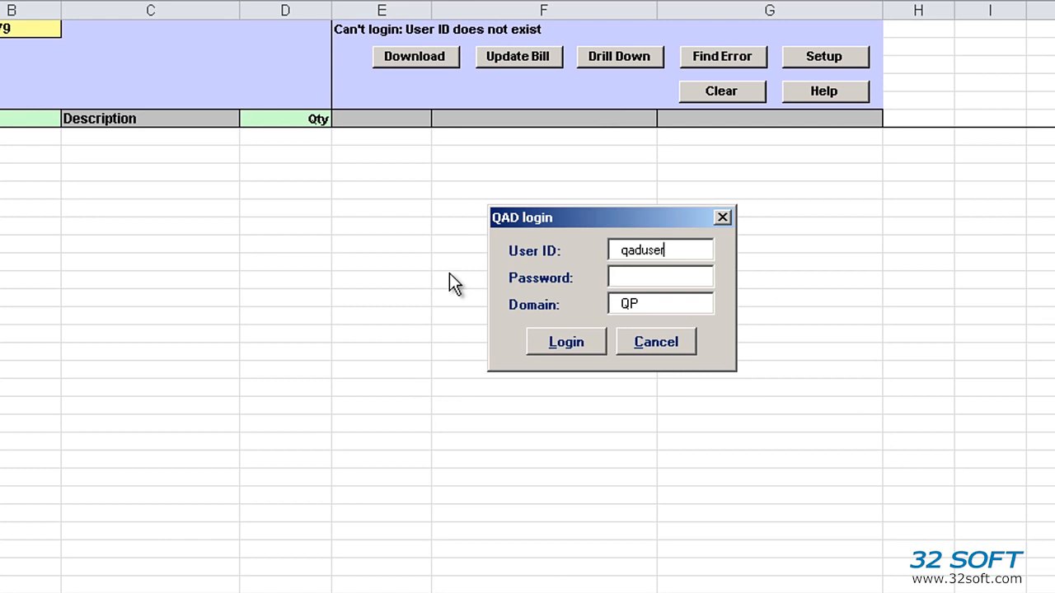
Step: Log in to QAD with the user ID and password to load the 400779 bill
{"action": "left_click_drag", "start_coordinate": [669, 250], "coordinate": [579, 243]}
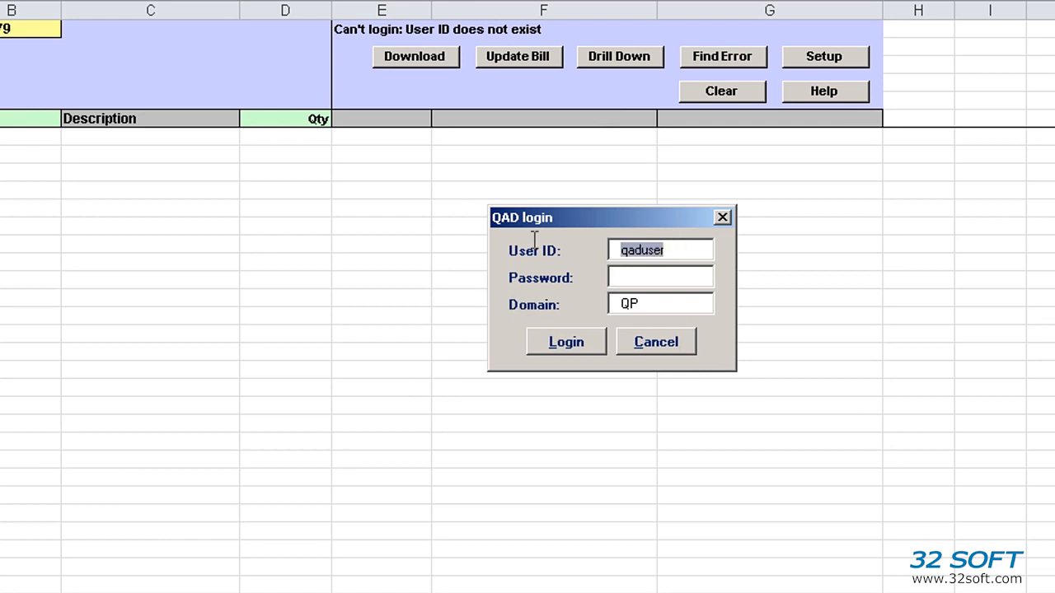
{"action": "type", "text": "mfg"}
{"action": "key", "text": "Tab"}
{"action": "type", "text": "q*****"}
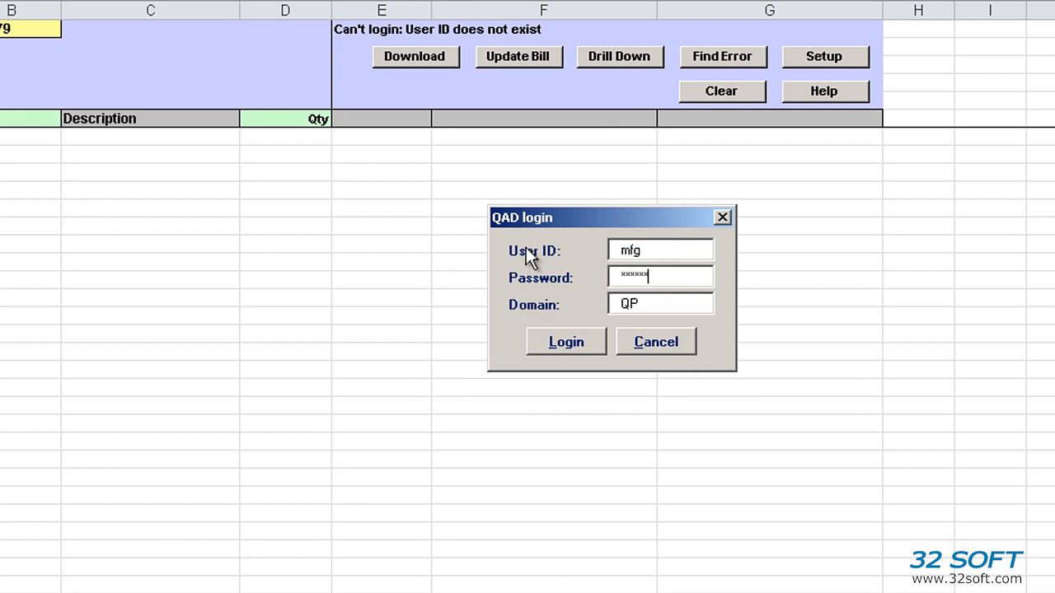
{"action": "key", "text": "Return"}
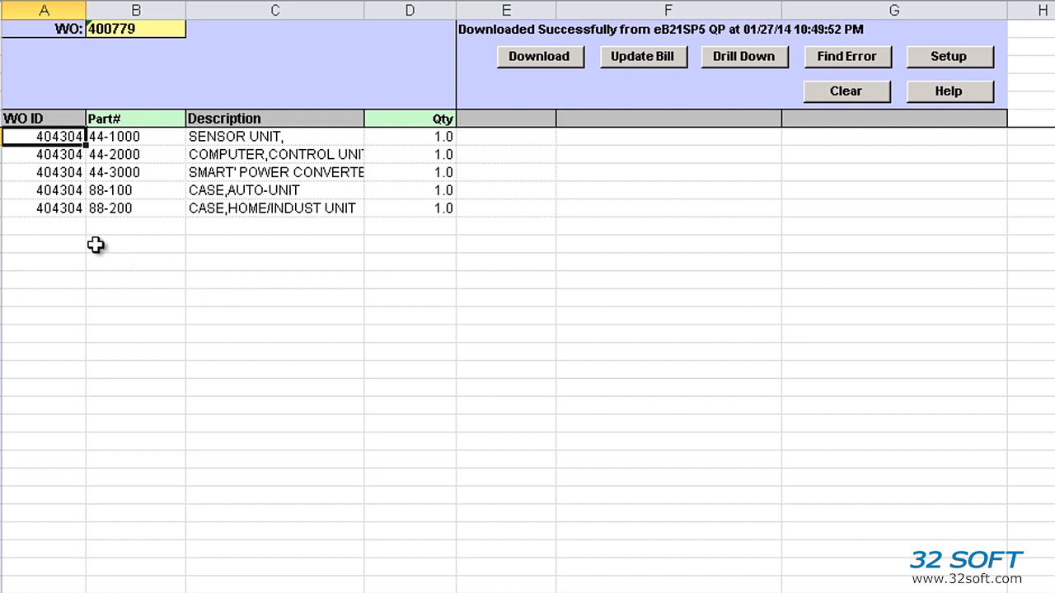
Step: Delete the CASE,AUTO-UNIT row and copy the case row into rows 5 and 6
{"action": "right_click", "coordinate": [2, 191]}
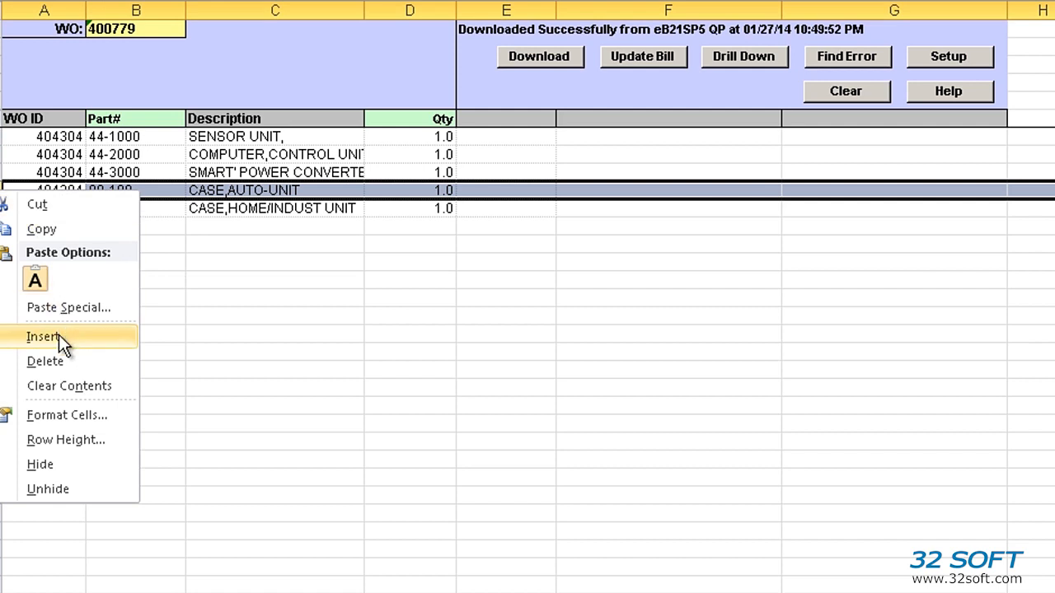
{"action": "left_click", "coordinate": [64, 362]}
{"action": "key", "text": "ctrl+c"}
{"action": "left_click", "coordinate": [27, 211]}
{"action": "key", "text": "ctrl+v"}
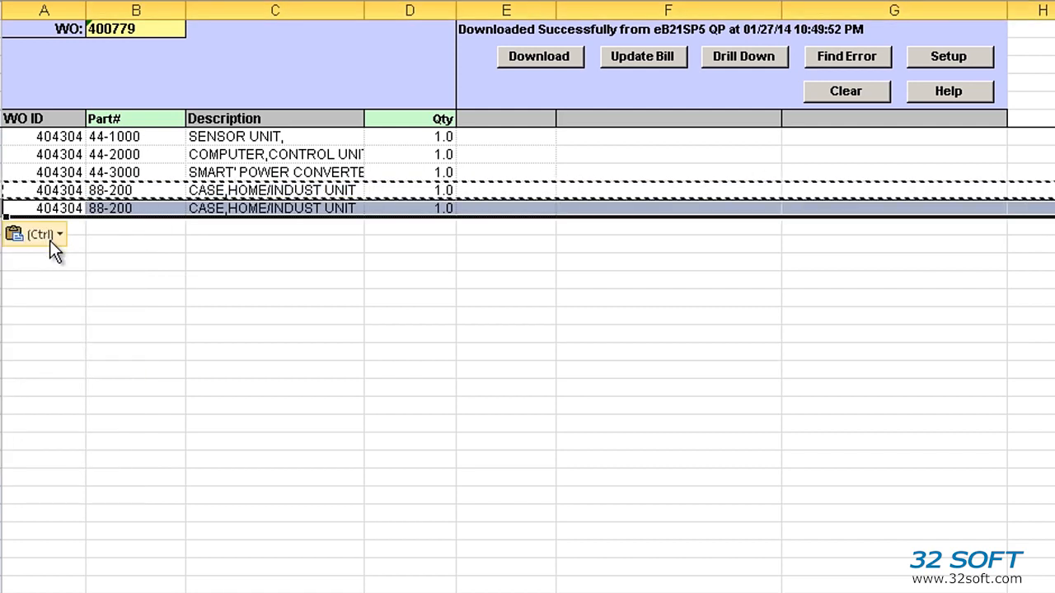
{"action": "left_click", "coordinate": [83, 228]}
{"action": "key", "text": "ctrl+v"}
{"action": "key", "text": "Escape"}
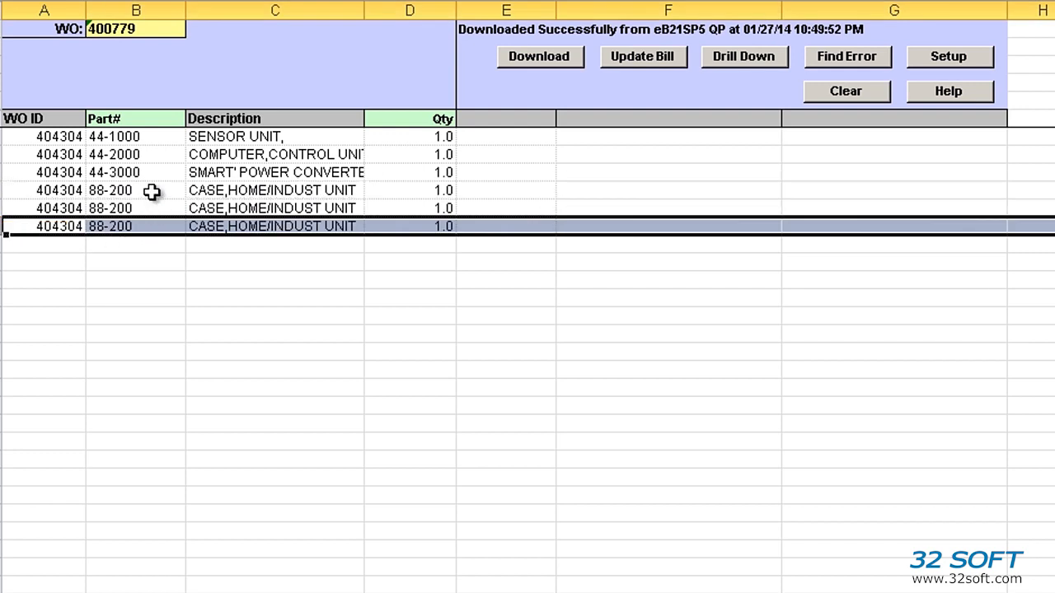
Step: Set the case part numbers to 88-3000 and 88-4000, with quantities 2, 3 and 4
{"action": "left_click", "coordinate": [149, 208]}
{"action": "type", "text": "88-3000"}
{"action": "key", "text": "Return"}
{"action": "type", "text": "88-4000"}
{"action": "key", "text": "Return"}
{"action": "key", "text": "Up"}
{"action": "key", "text": "Up"}
{"action": "key", "text": "Up"}
{"action": "key", "text": "Right"}
{"action": "key", "text": "Right"}
{"action": "type", "text": "2"}
{"action": "key", "text": "Return"}
{"action": "type", "text": "3"}
{"action": "key", "text": "Return"}
{"action": "type", "text": "4"}
{"action": "key", "text": "Return"}
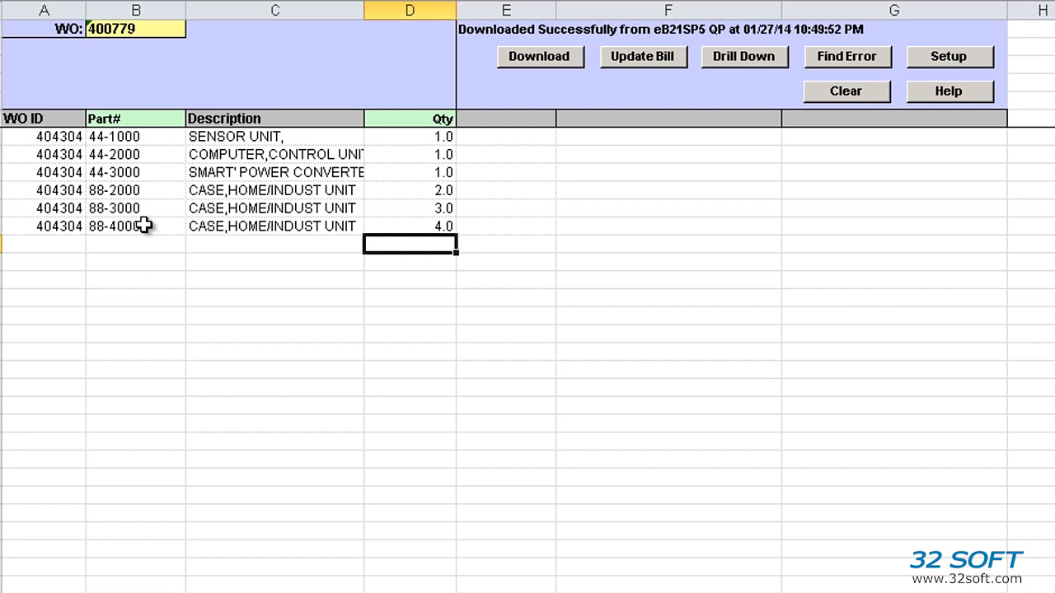
Step: Run Update Bill and dismiss the Status report showing errors for 88-2000 and 88-3000
{"action": "left_click", "coordinate": [664, 63]}
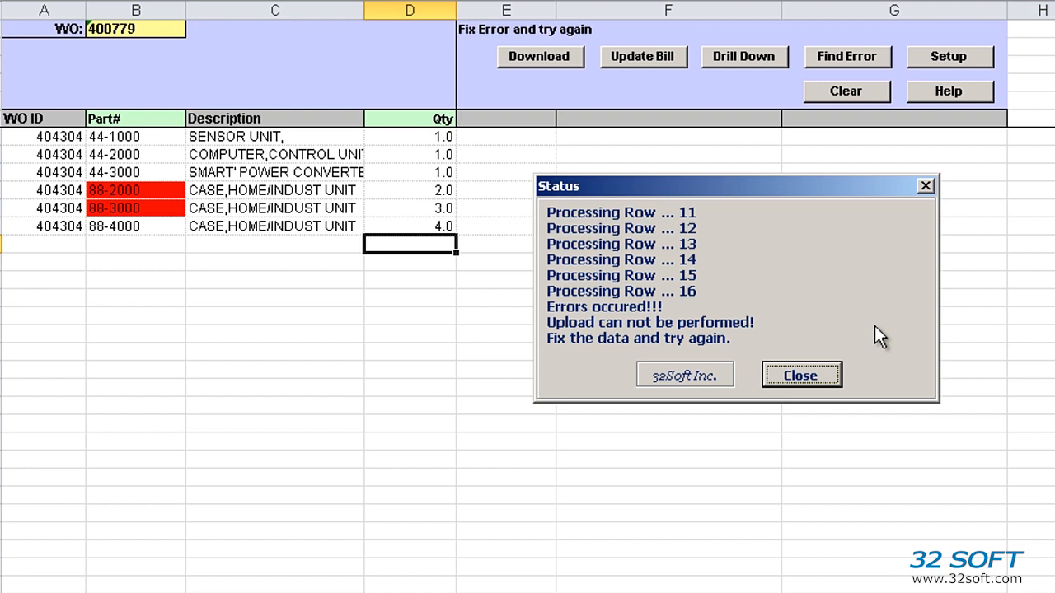
{"action": "left_click", "coordinate": [805, 373]}
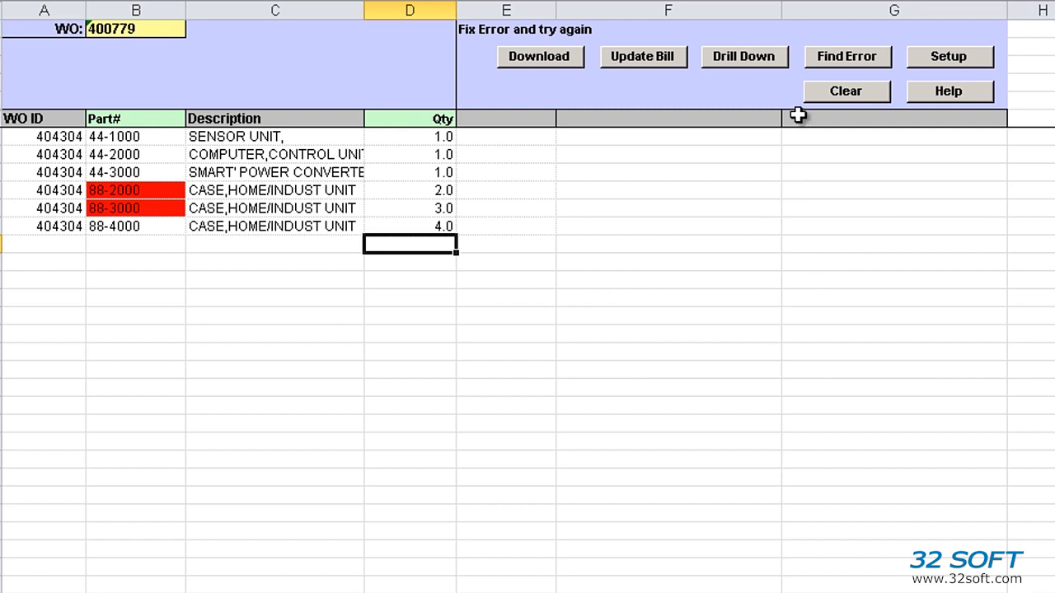
Step: Jump to the first flagged error and change part 88-2000 to 88-200
{"action": "left_click", "coordinate": [834, 60]}
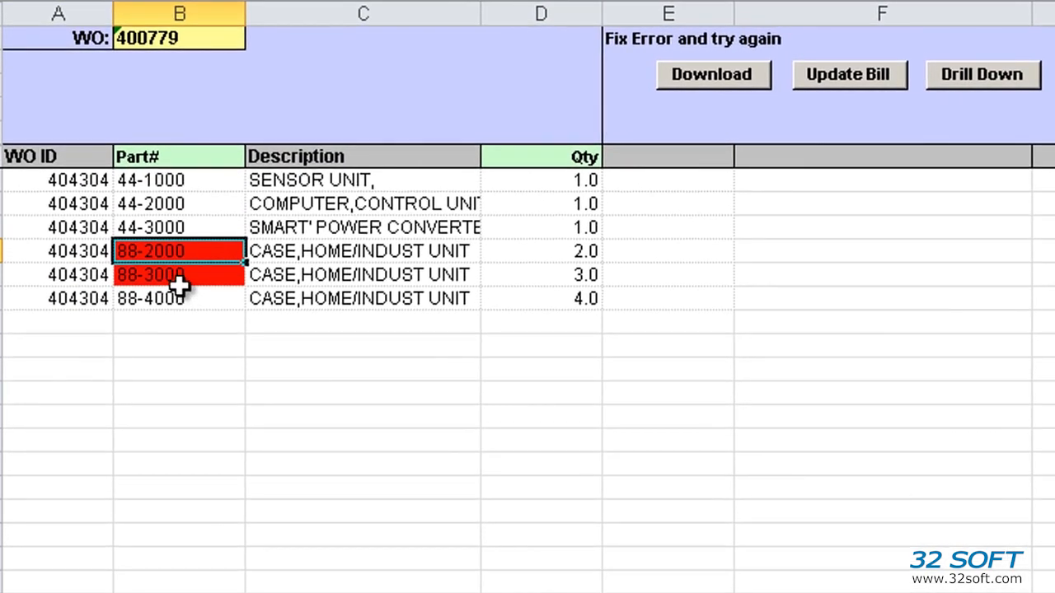
{"action": "mouse_move", "coordinate": [180, 285]}
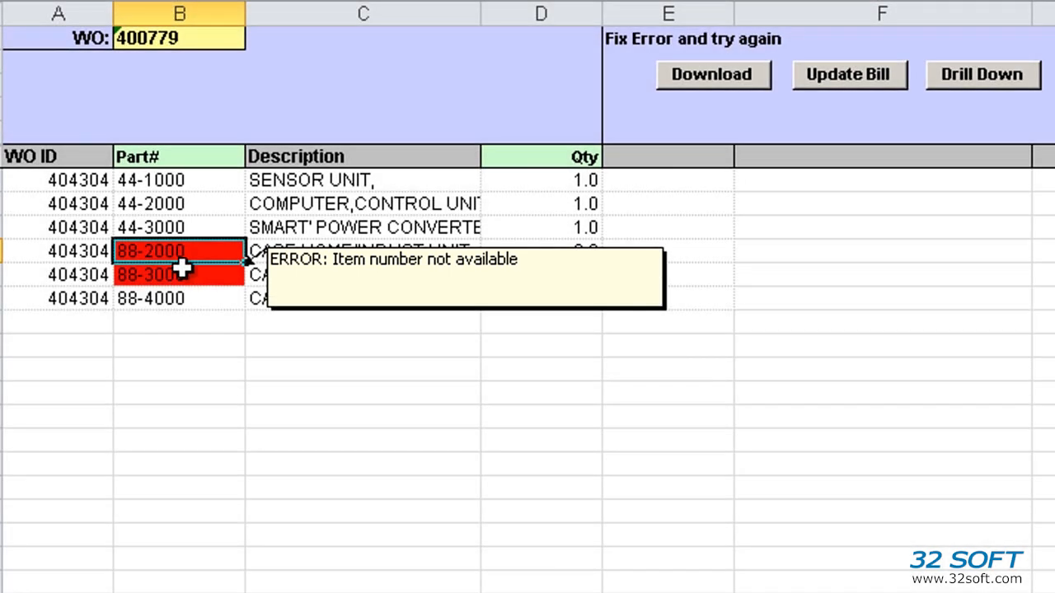
{"action": "mouse_move", "coordinate": [182, 256]}
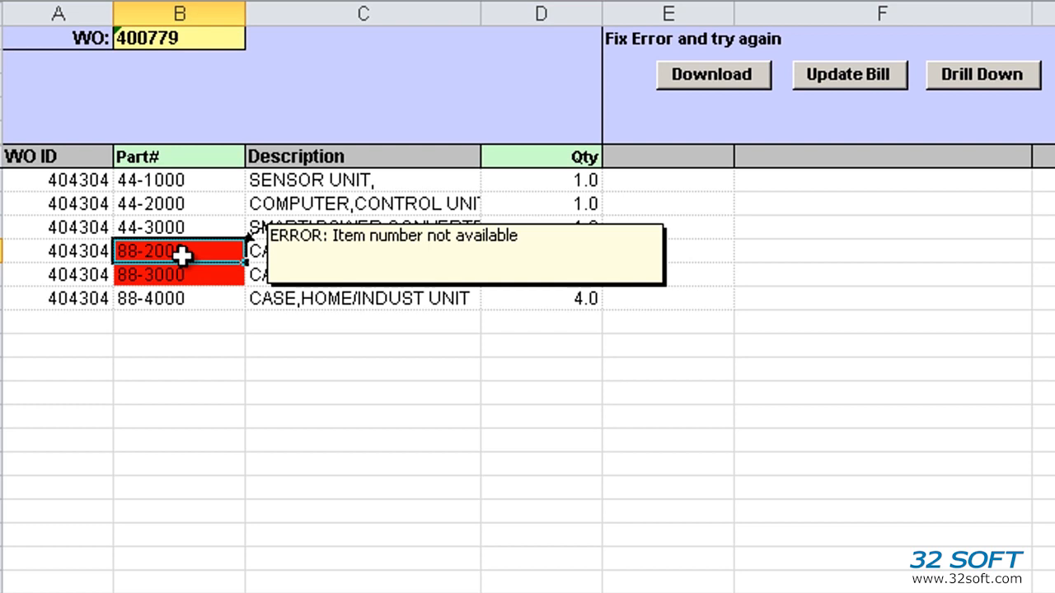
{"action": "double_click", "coordinate": [194, 253]}
{"action": "key", "text": "BackSpace"}
{"action": "key", "text": "Return"}
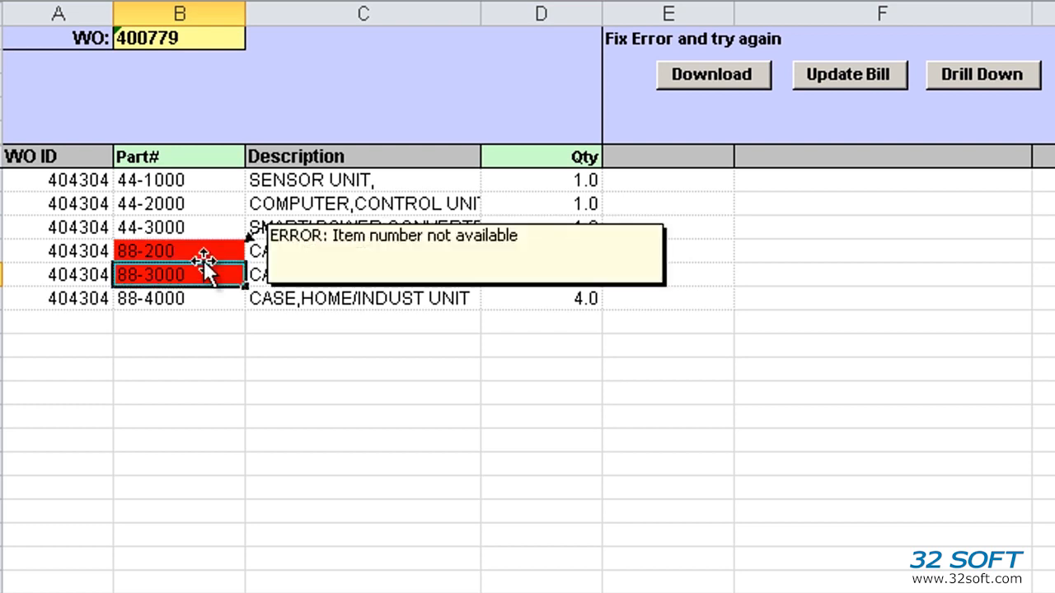
Step: Change the second flagged part number from 88-3000 to 88-300
{"action": "left_click", "coordinate": [229, 247]}
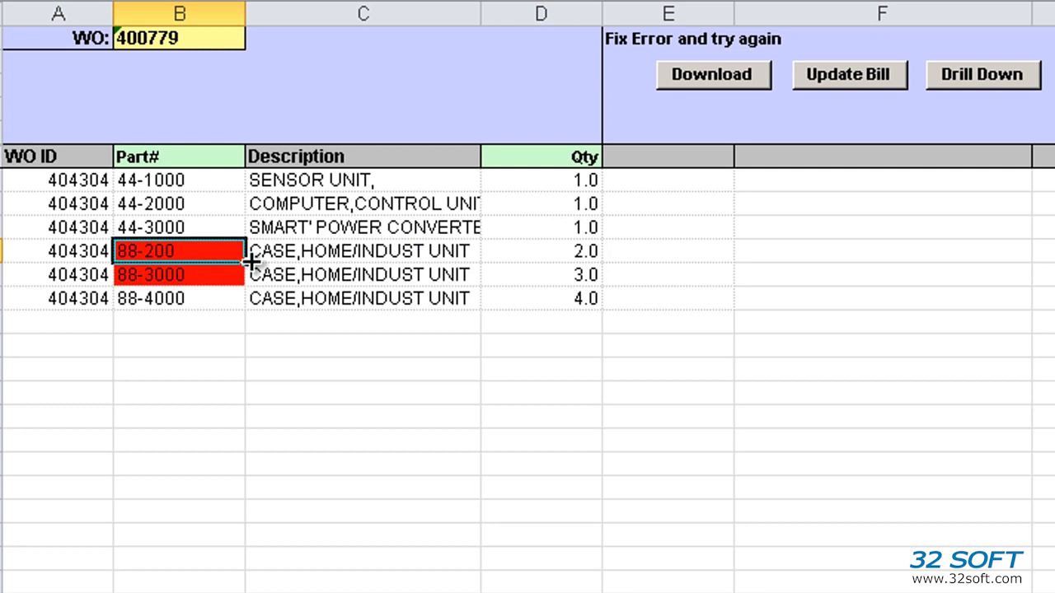
{"action": "left_click", "coordinate": [212, 279]}
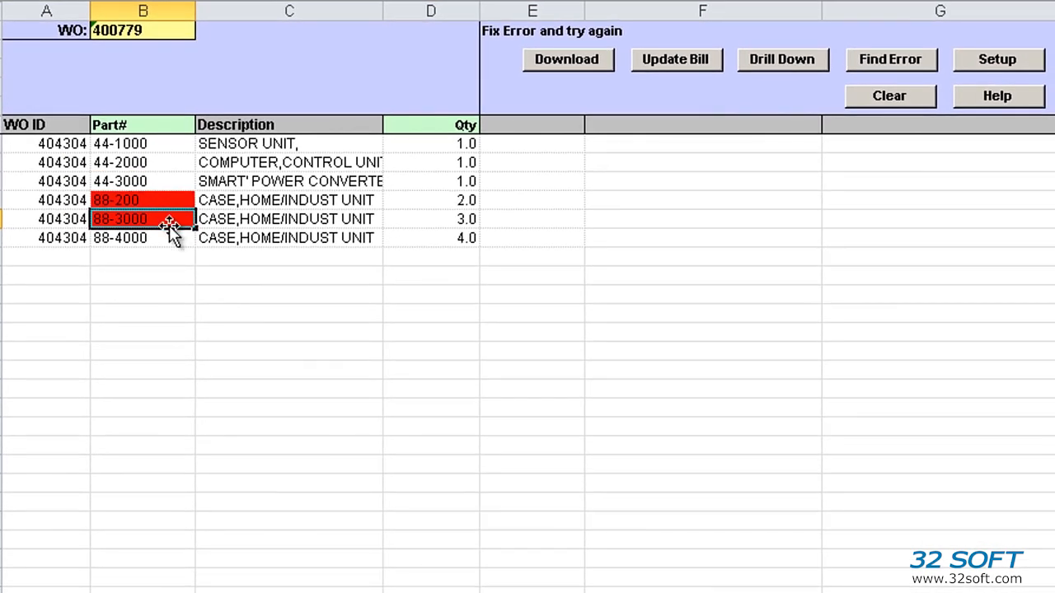
{"action": "double_click", "coordinate": [169, 220]}
{"action": "key", "text": "BackSpace"}
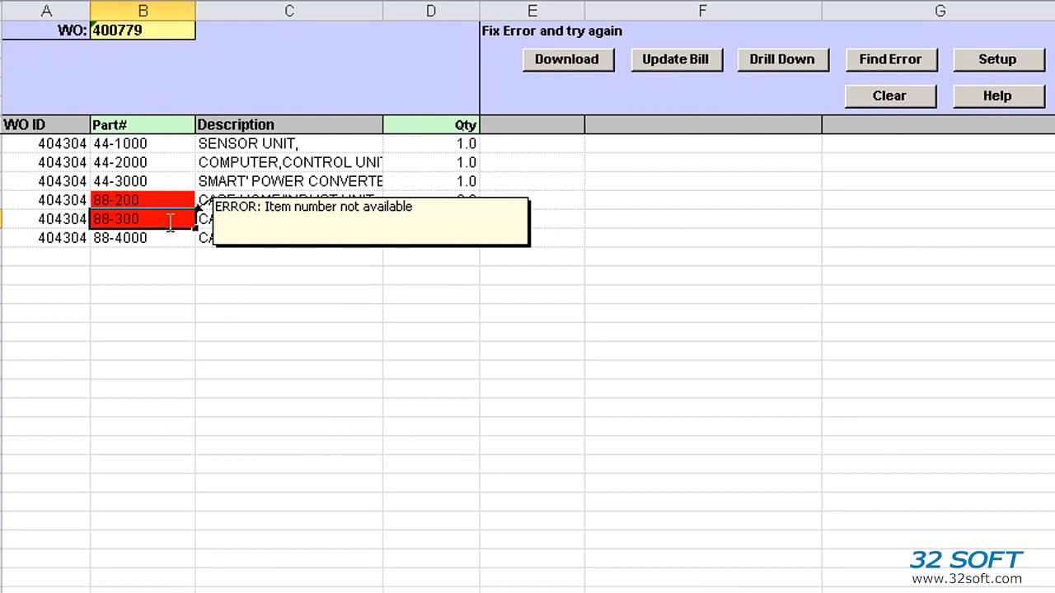
{"action": "key", "text": "Return"}
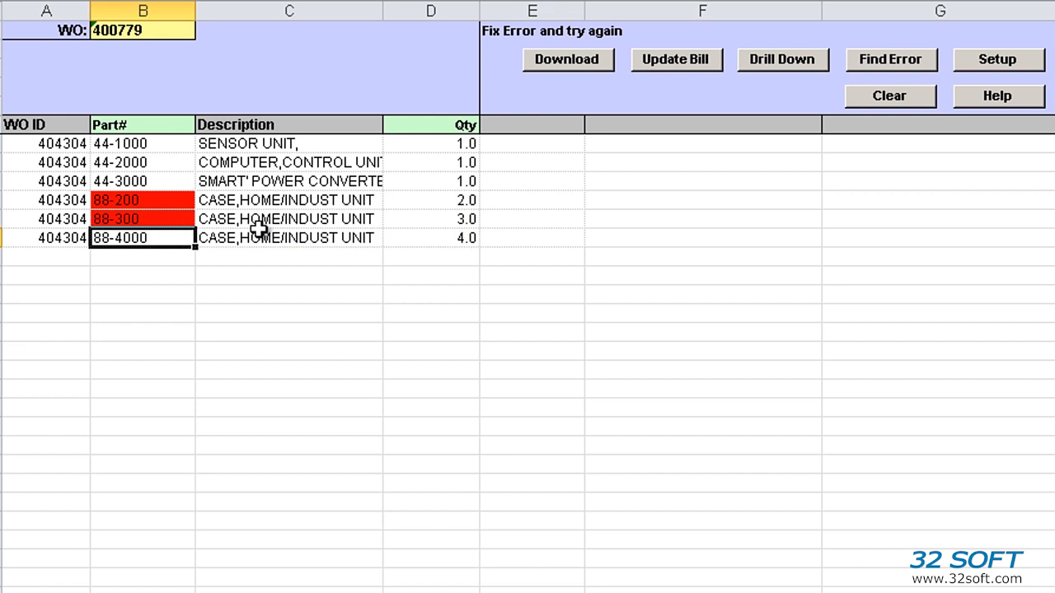
Step: Check for errors, then upload the bill to eB21SP5 QP and close the LOADED SUCCESSFULLY status
{"action": "left_click", "coordinate": [877, 64]}
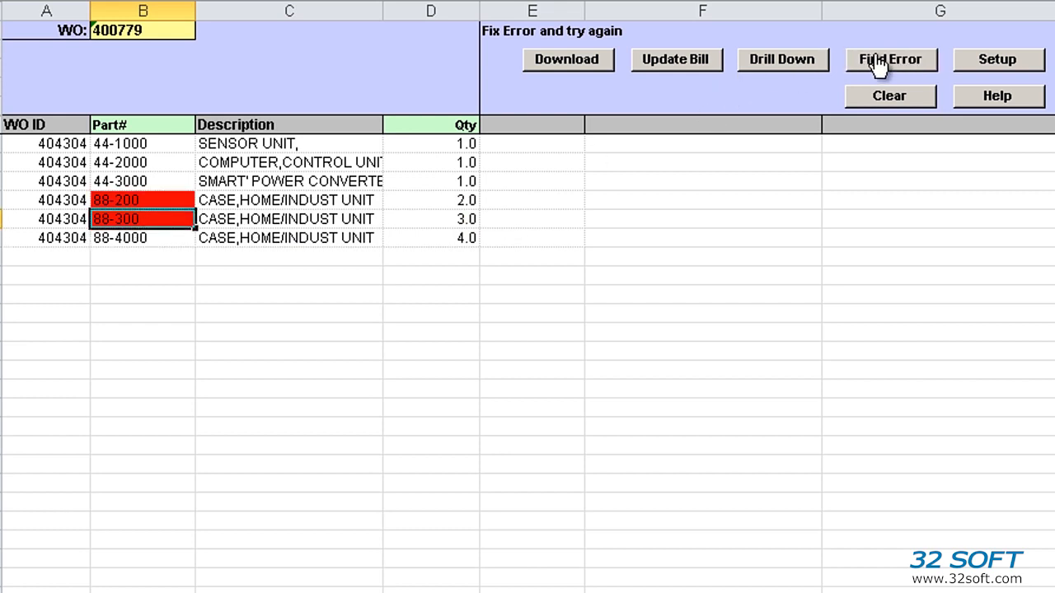
{"action": "left_click", "coordinate": [687, 67]}
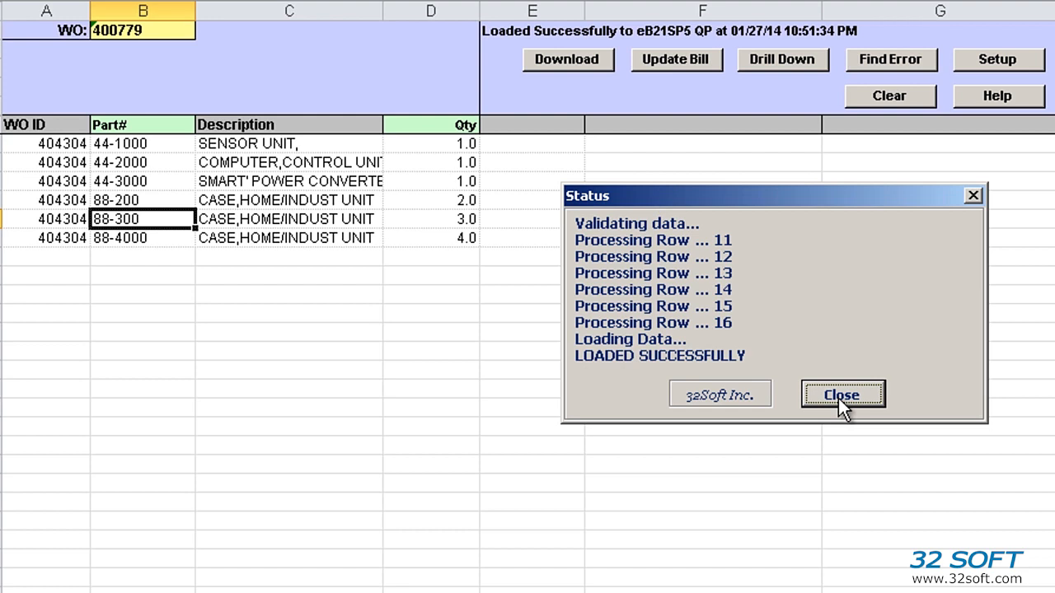
{"action": "left_click", "coordinate": [840, 396]}
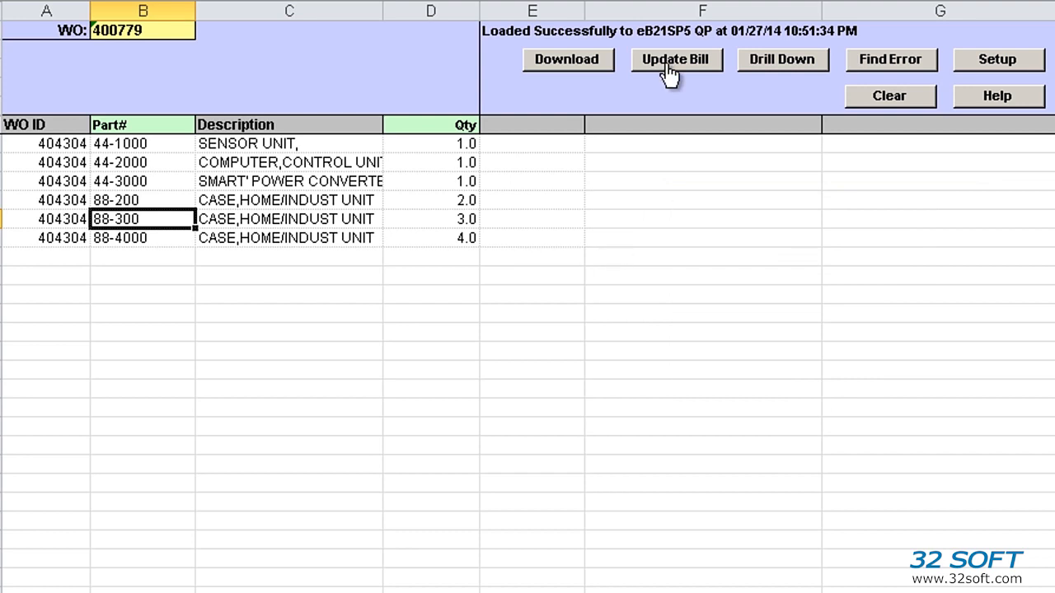
Step: Re-download the 400779 bill and review the 16.13.3 Work Order Bill by Order drill-down report
{"action": "left_click", "coordinate": [568, 59]}
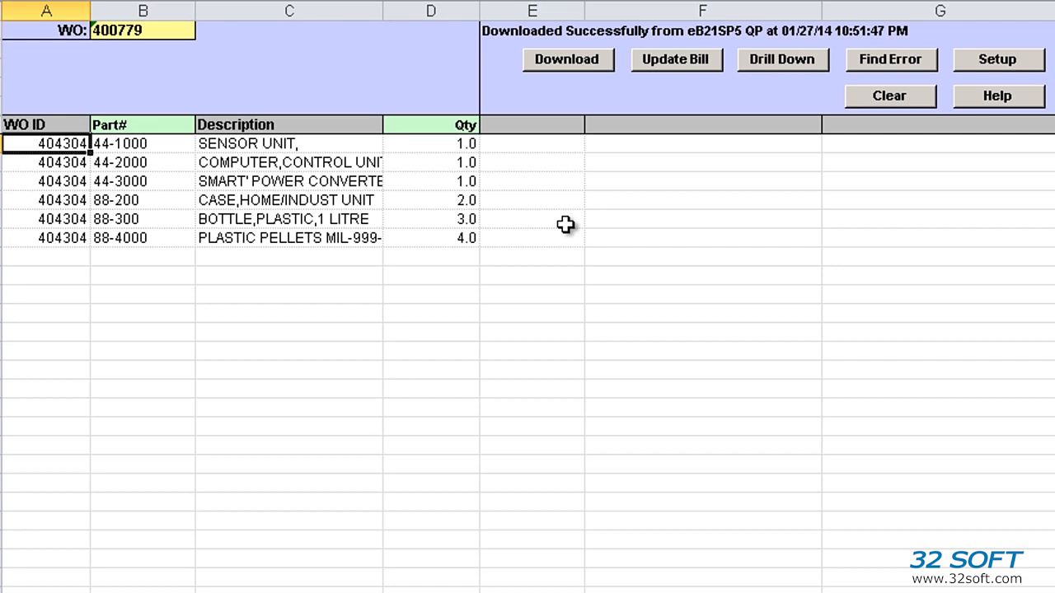
{"action": "left_click", "coordinate": [777, 63]}
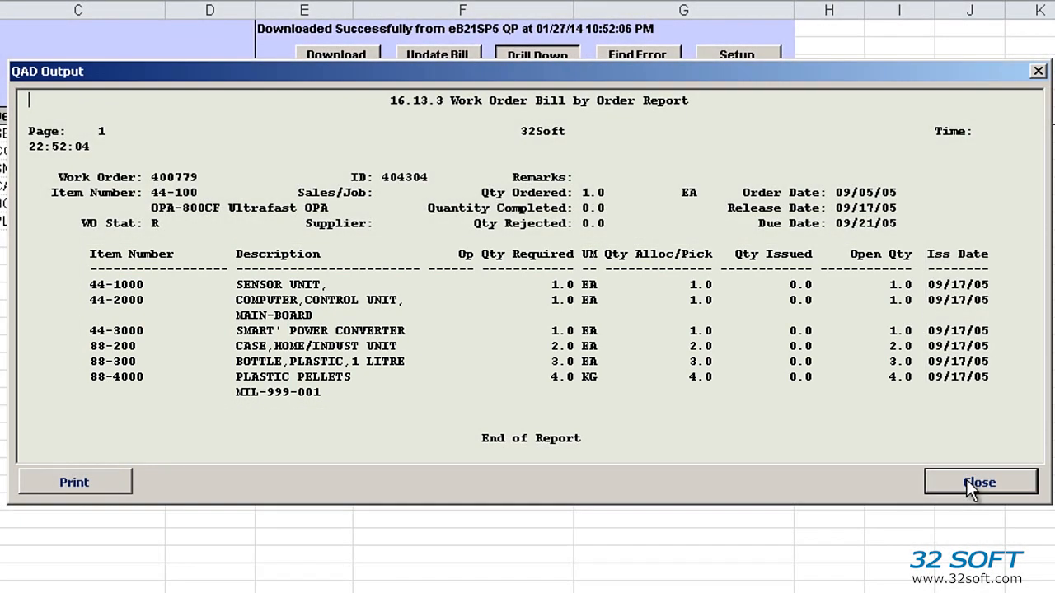
{"action": "left_click", "coordinate": [966, 479]}
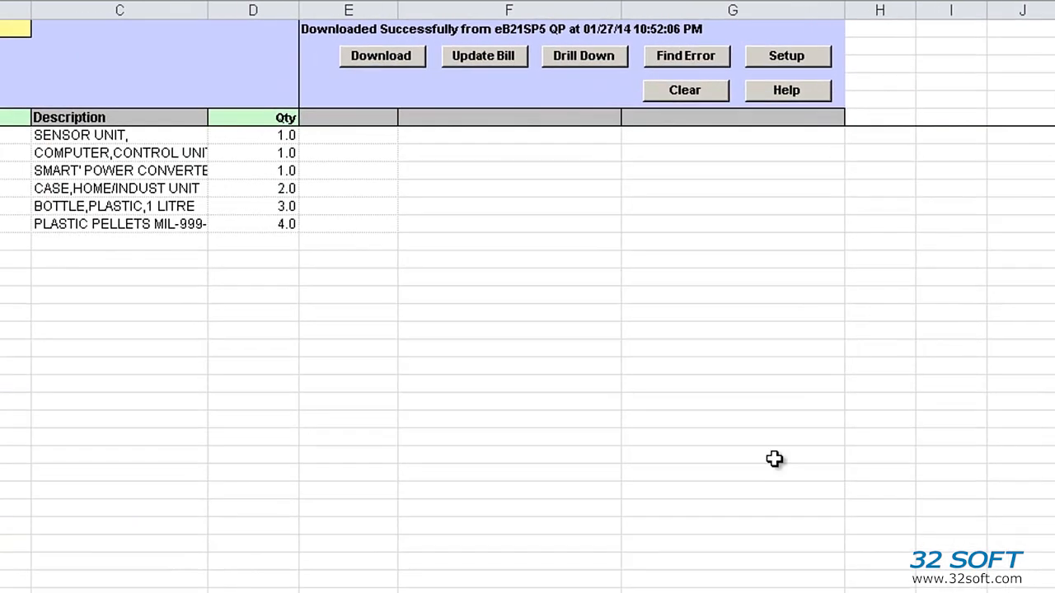